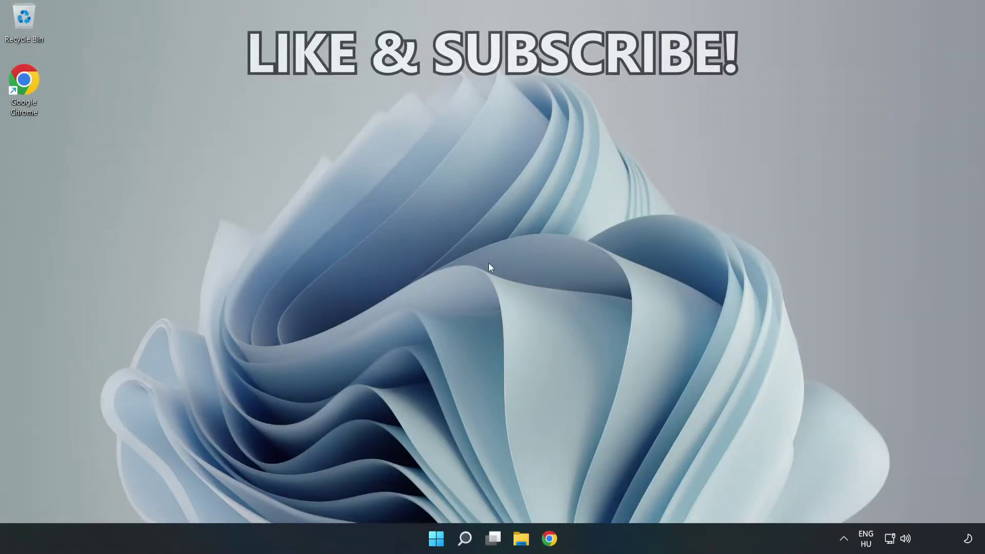
Step: Search Windows for cmd and run Command Prompt as administrator
click(465, 538)
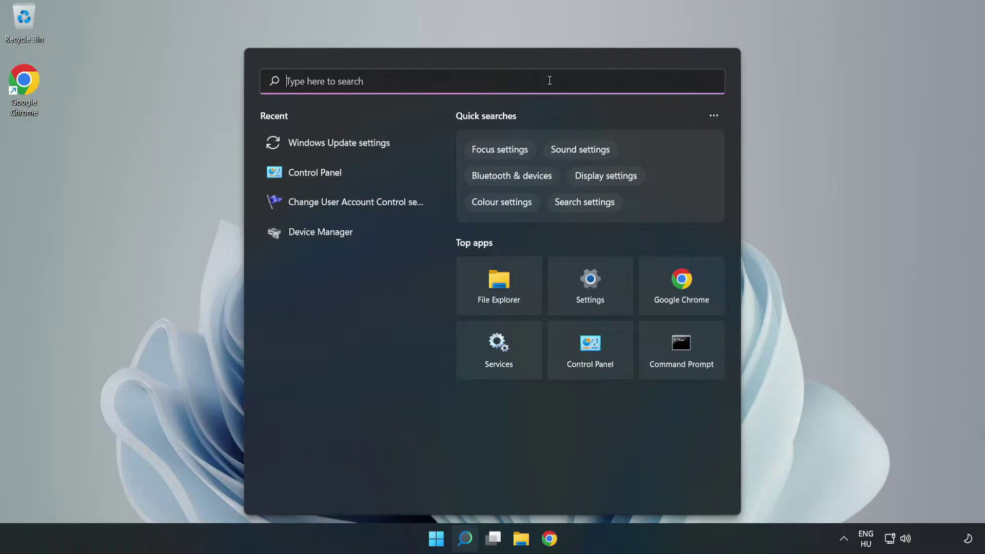
text(cmd)
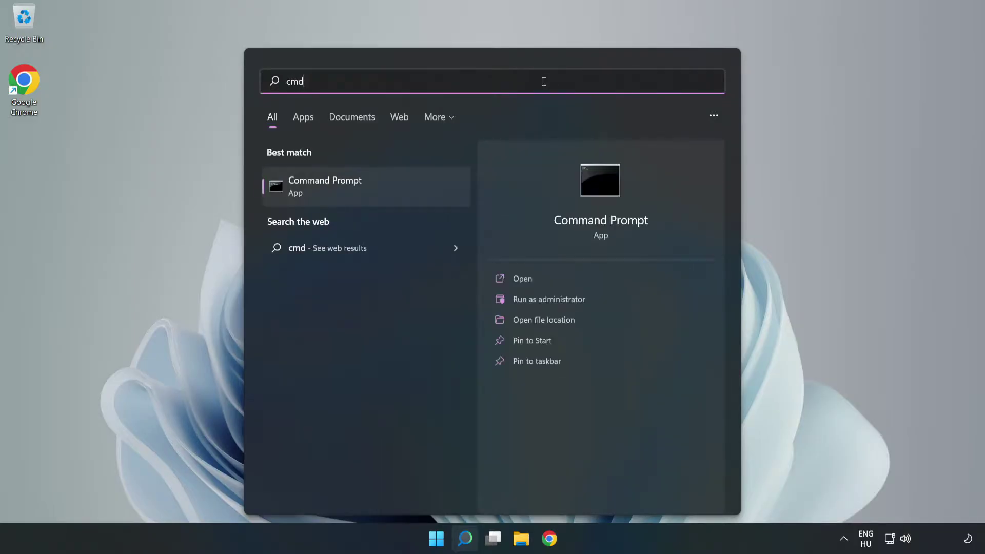
right_click(399, 189)
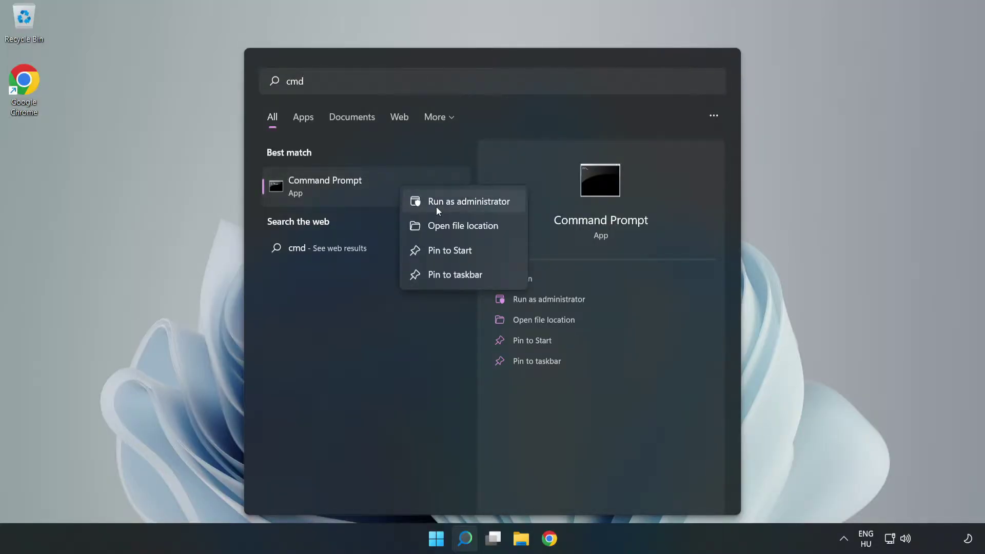
click(477, 206)
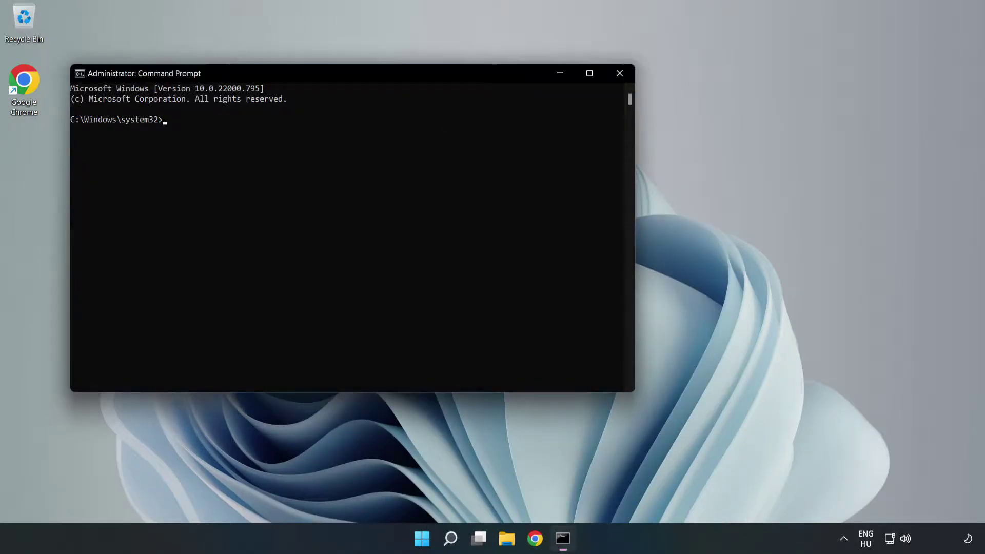
Step: Run ipconfig /flushdns and netsh winsock reset, then exit the console
drag(443, 80, 571, 113)
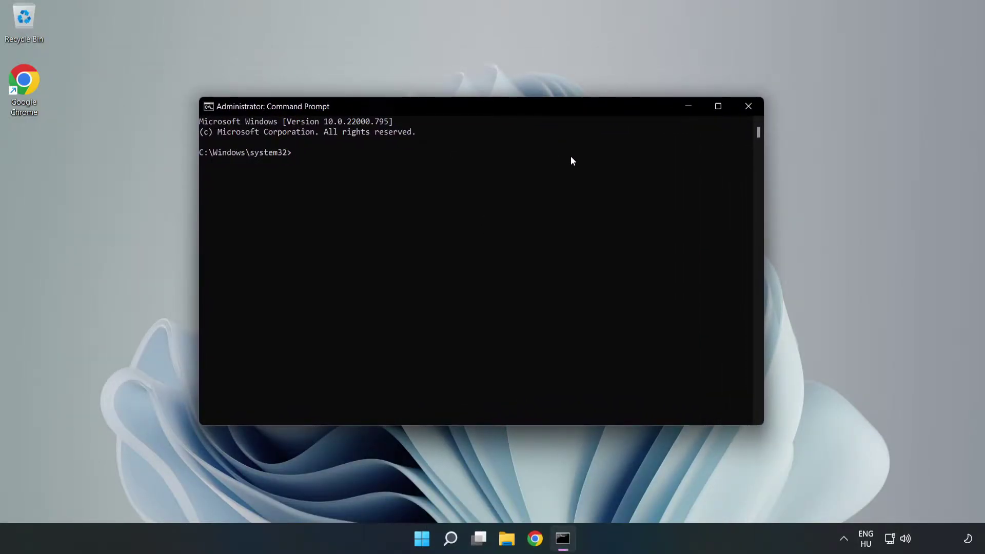
text(ipcon)
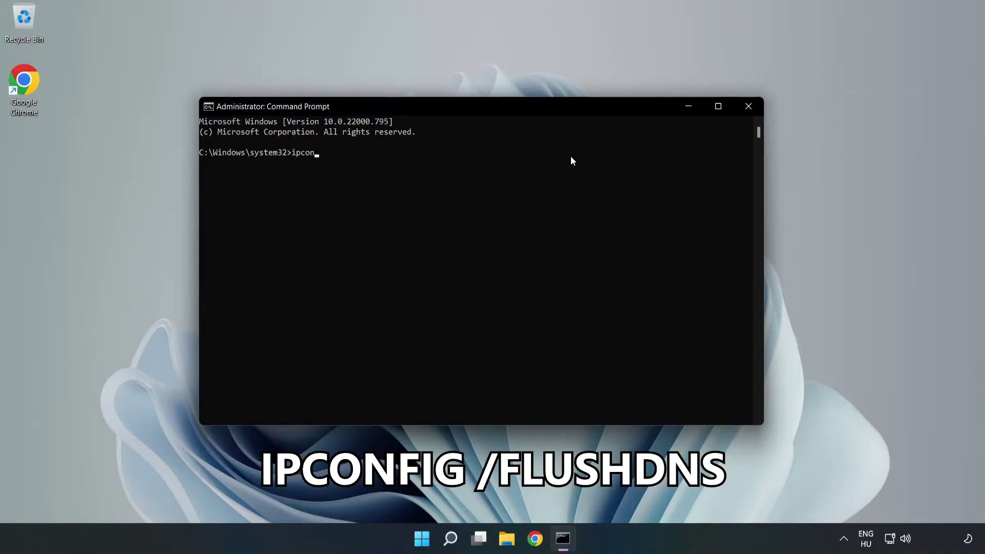
text(fig /flush)
text(dns)
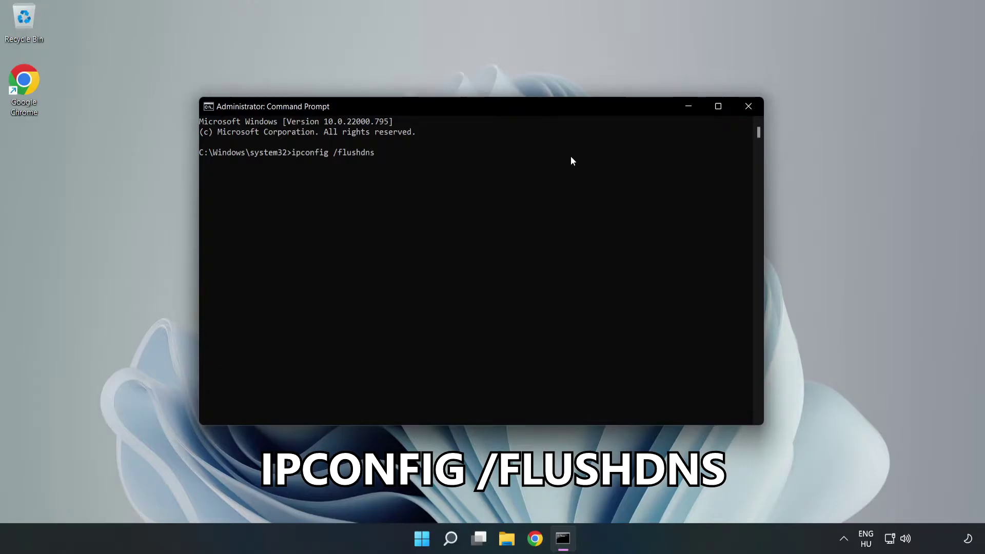
key(Return)
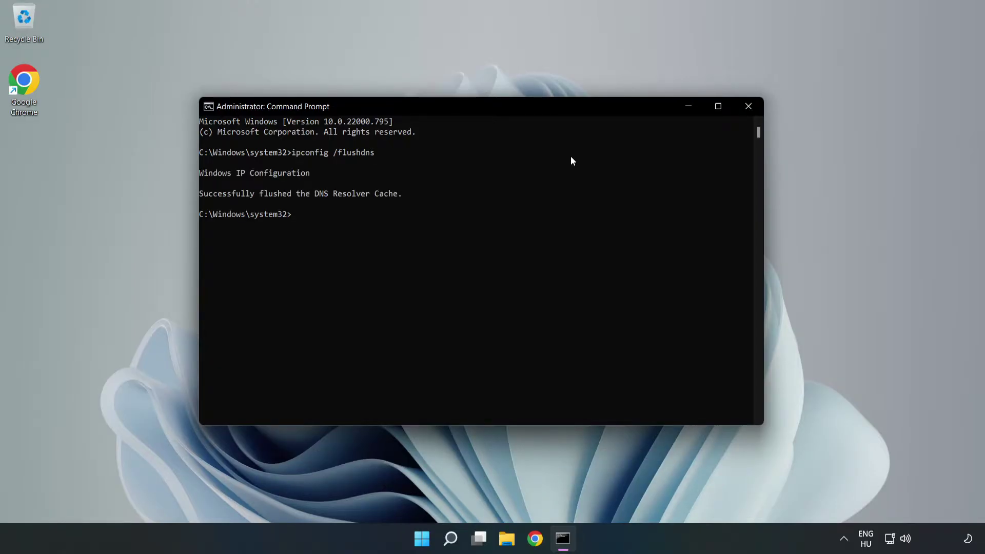
text(net)
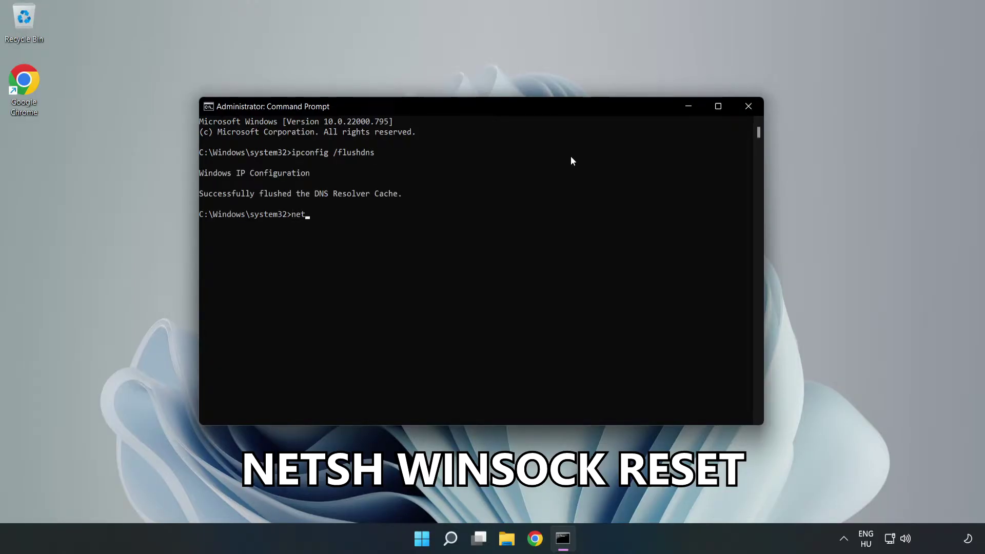
text(sh wins)
text(ock reset)
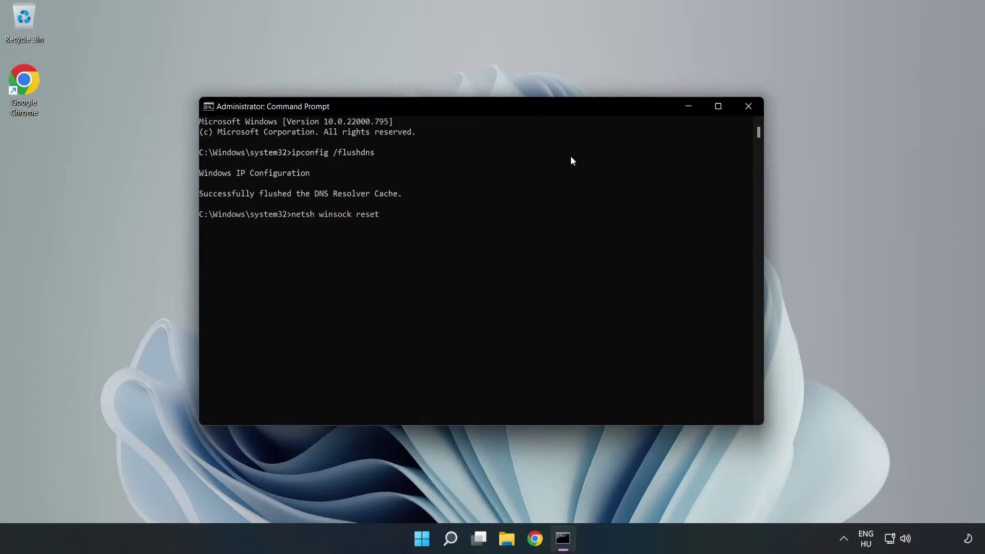
key(Return)
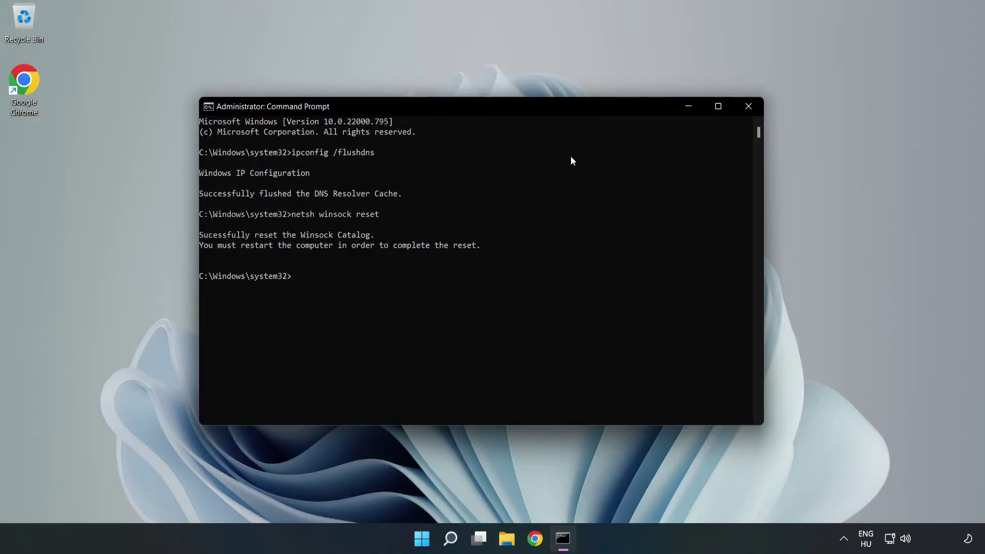
text(exit)
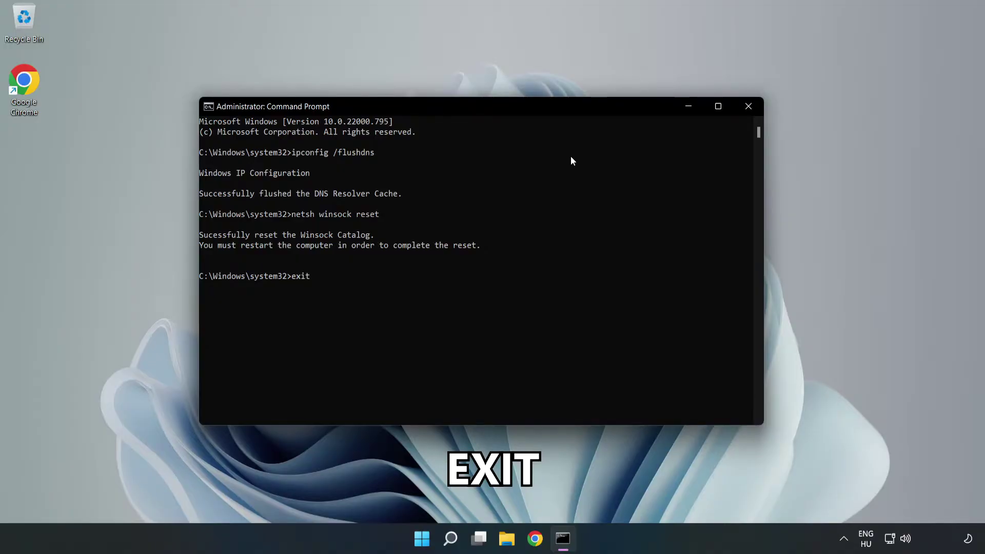
key(Return)
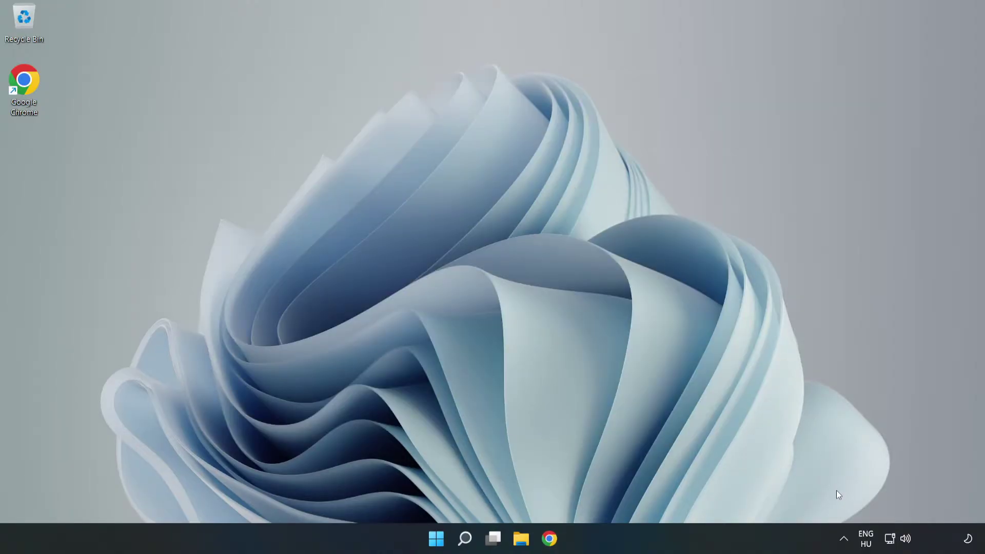
Step: Open Network and Internet settings from the taskbar network icon's menu
right_click(891, 539)
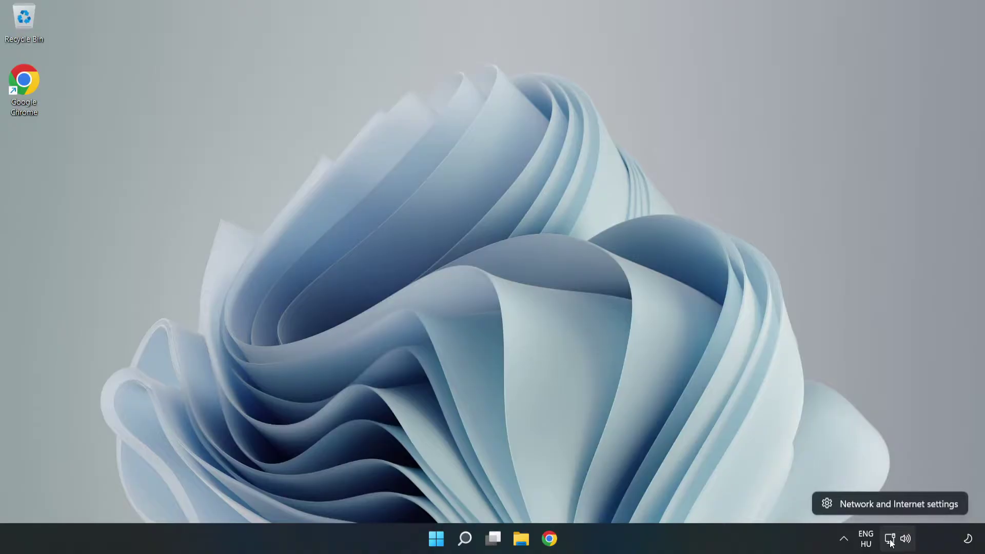
click(891, 504)
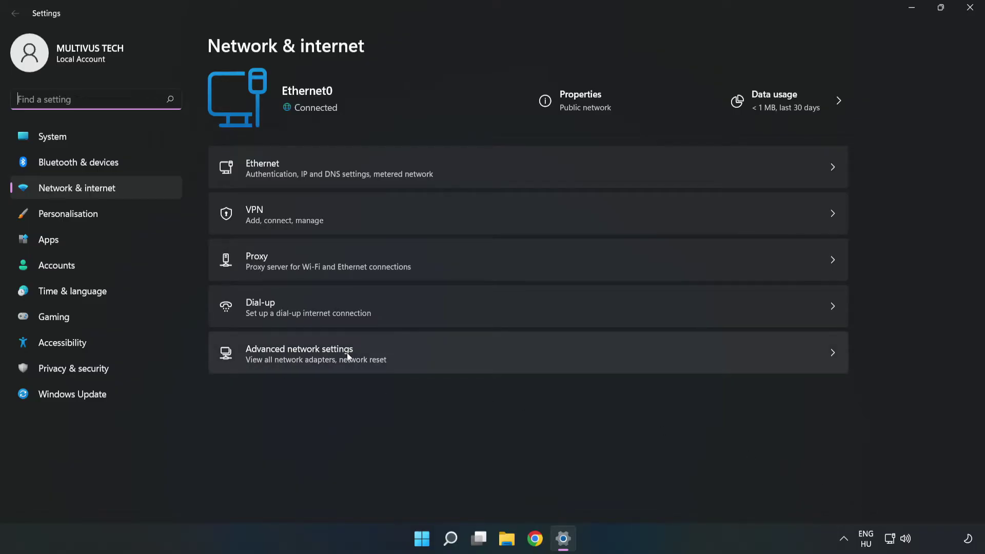
Step: Go to Advanced network settings from the Network & internet page
click(427, 361)
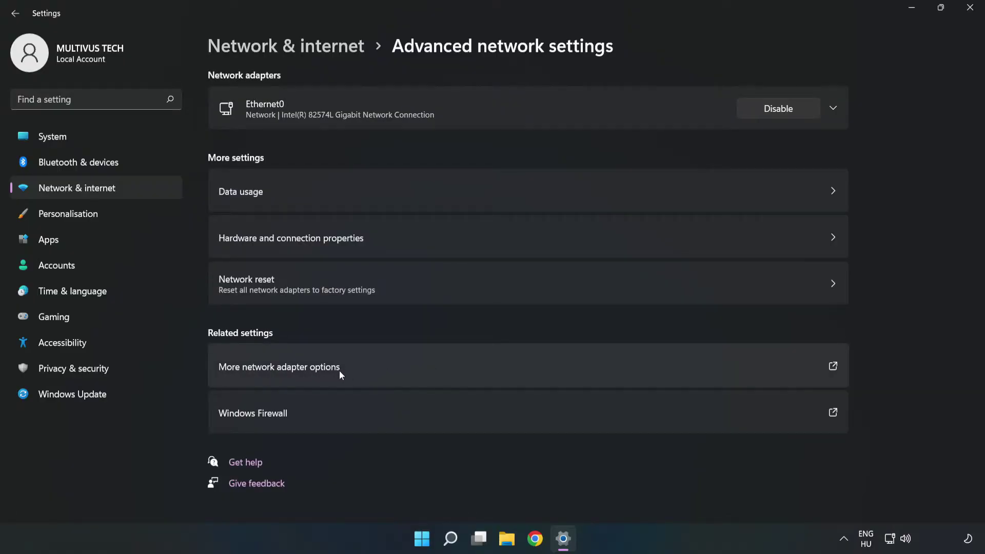
Step: Open the Ethernet0 adapter's Properties from More network adapter options
click(407, 371)
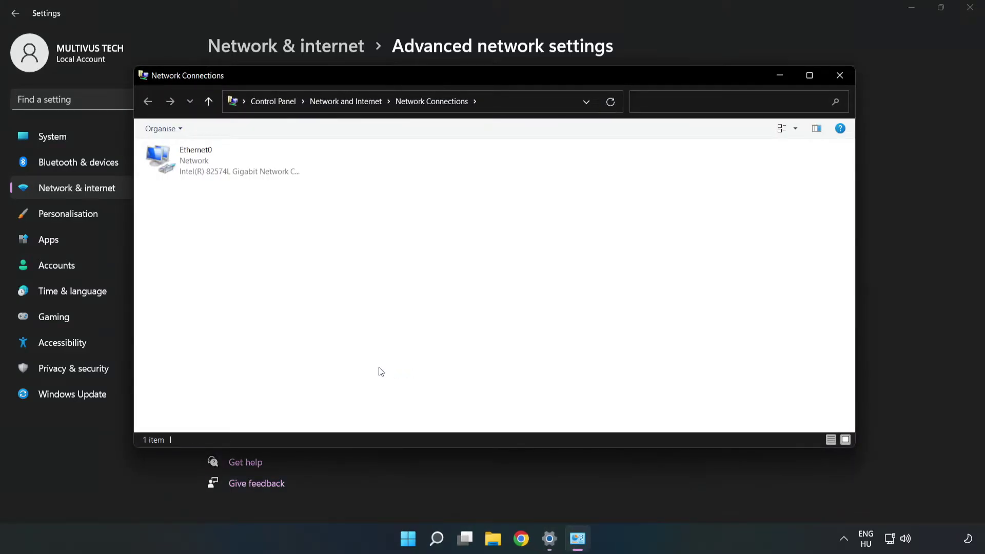
click(200, 166)
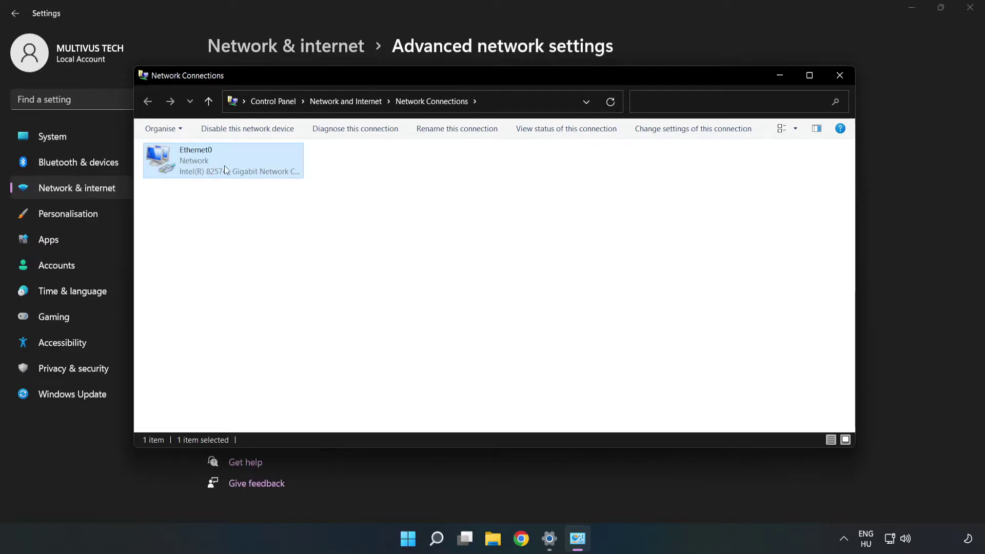
right_click(246, 166)
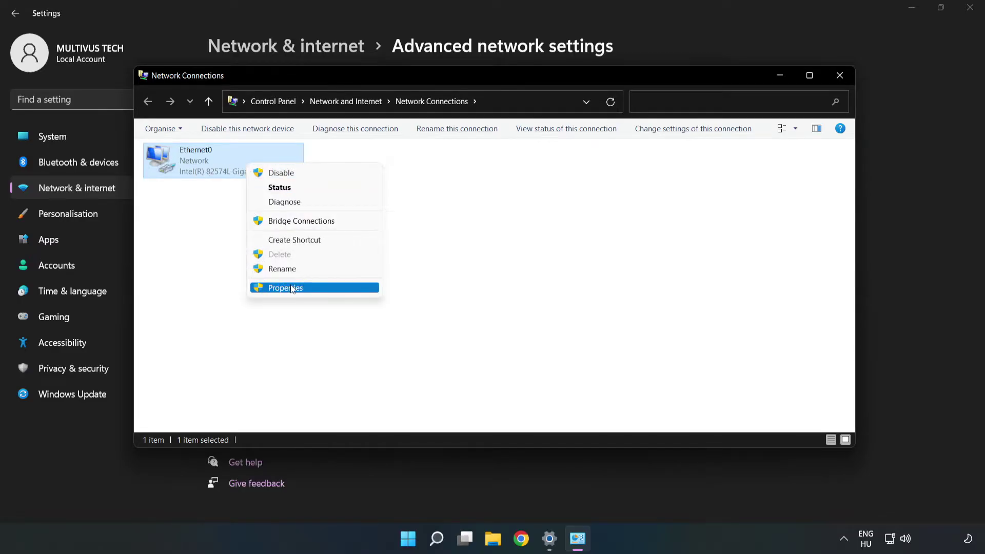
click(305, 289)
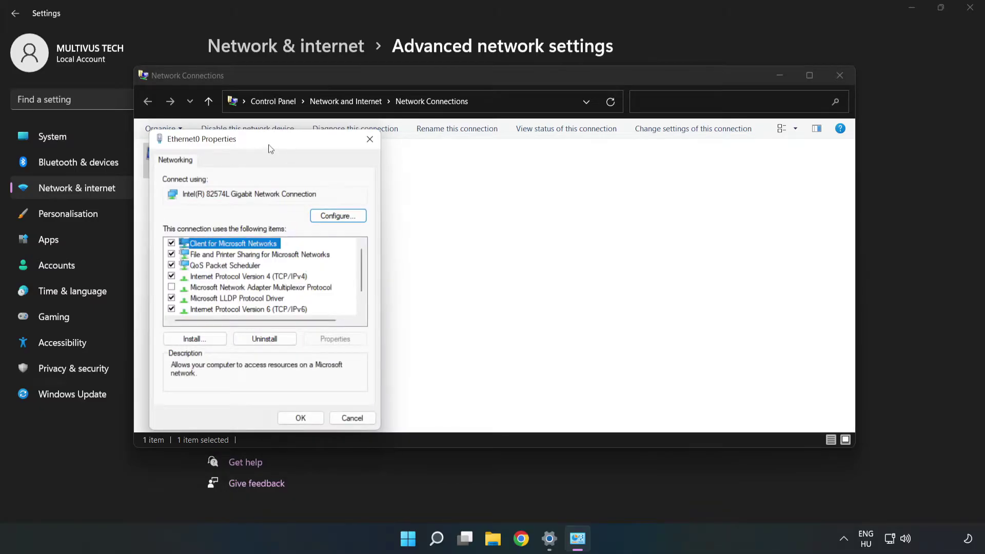
Step: Open the Internet Protocol Version 4 (TCP/IPv4) properties for Ethernet0
drag(269, 140, 472, 133)
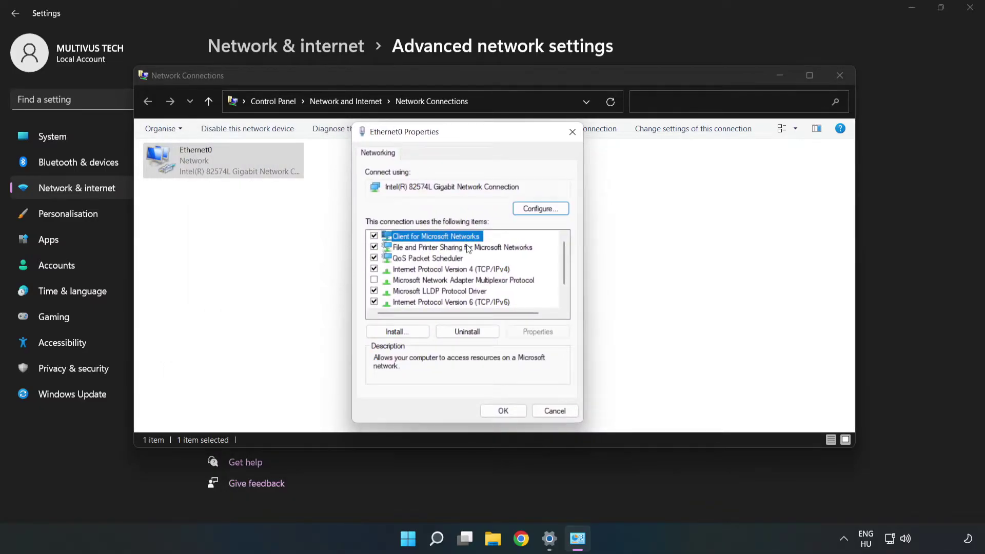
click(386, 270)
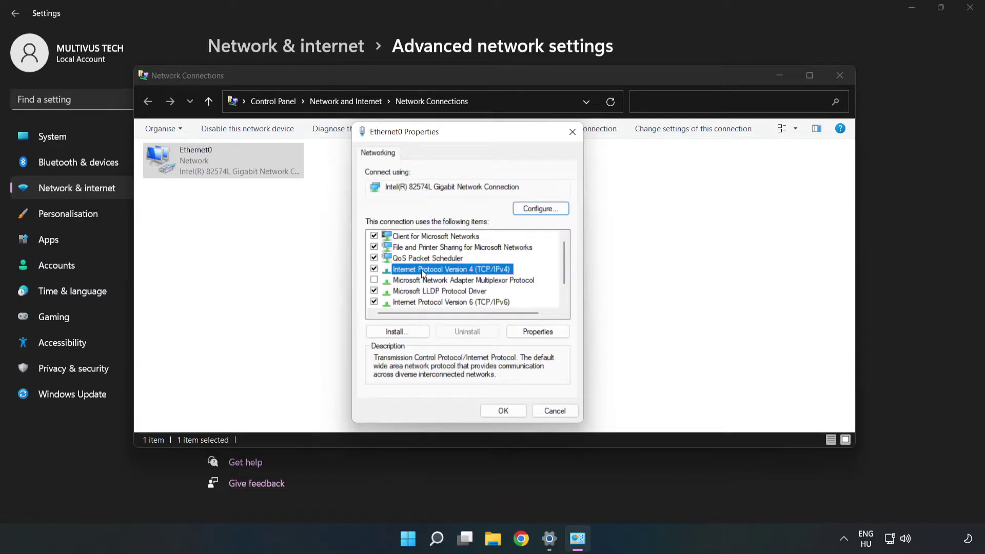
click(544, 331)
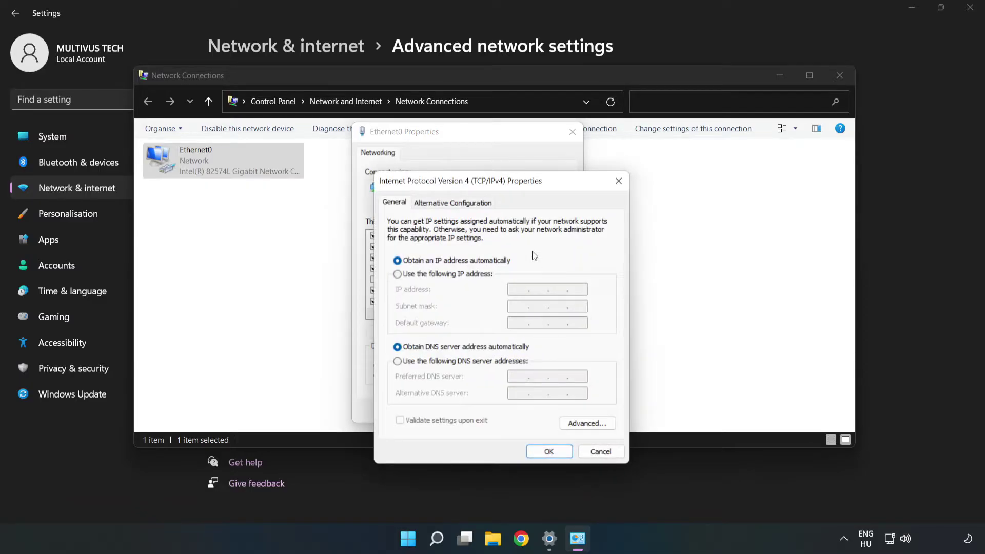
Step: Enter manual DNS servers: 8.8.8.8 preferred and 8.8.4.4 alternate
drag(526, 185, 488, 135)
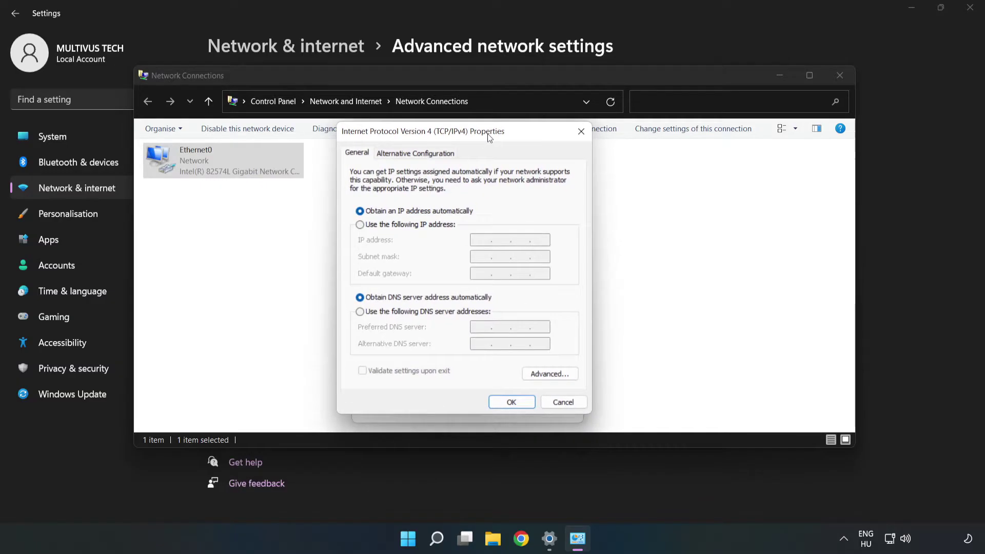
click(405, 313)
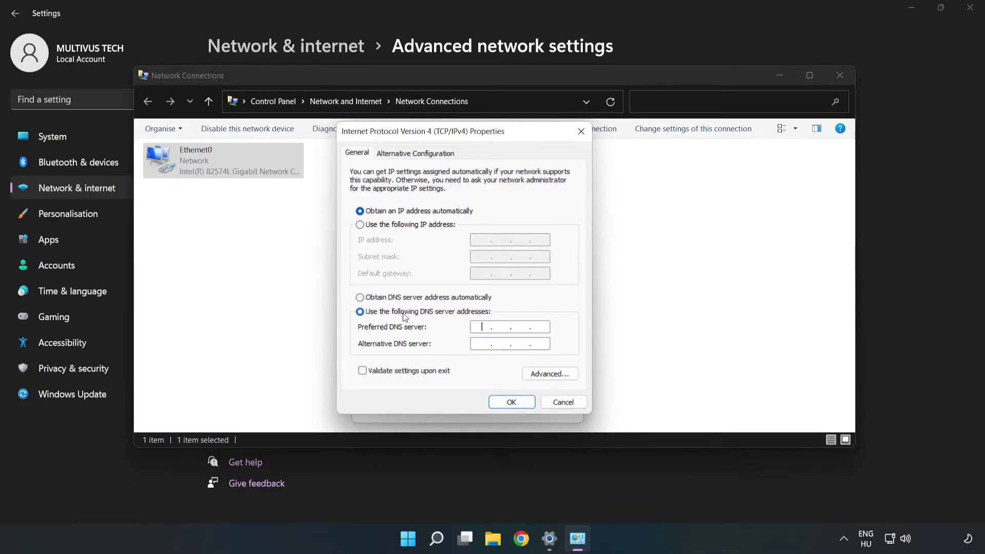
click(481, 327)
text(8.8.8.)
text(8)
click(480, 343)
text(8.)
text(8.4.4)
Step: Save the DNS settings, close the adapter and Settings windows, and dismiss Start's power menu
click(511, 402)
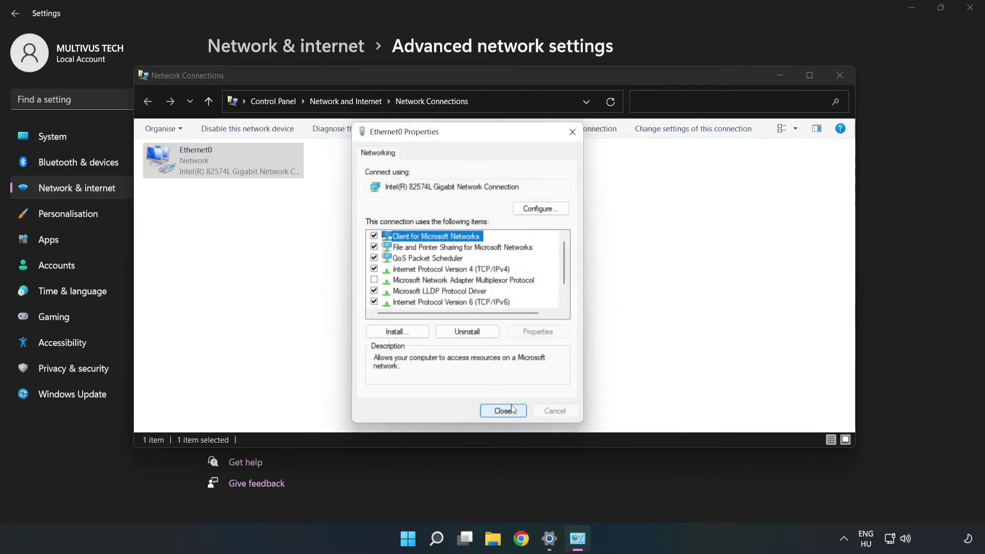
click(502, 411)
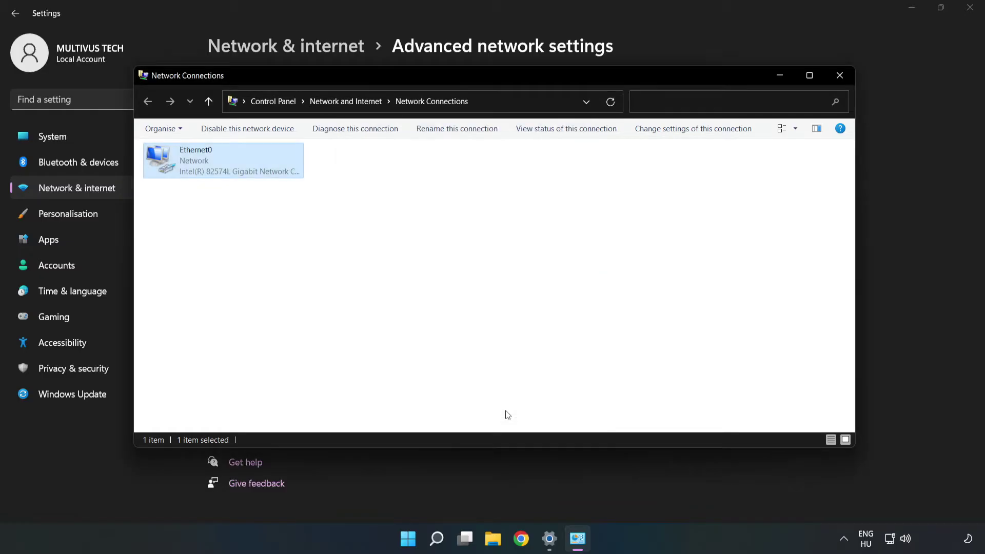
click(839, 77)
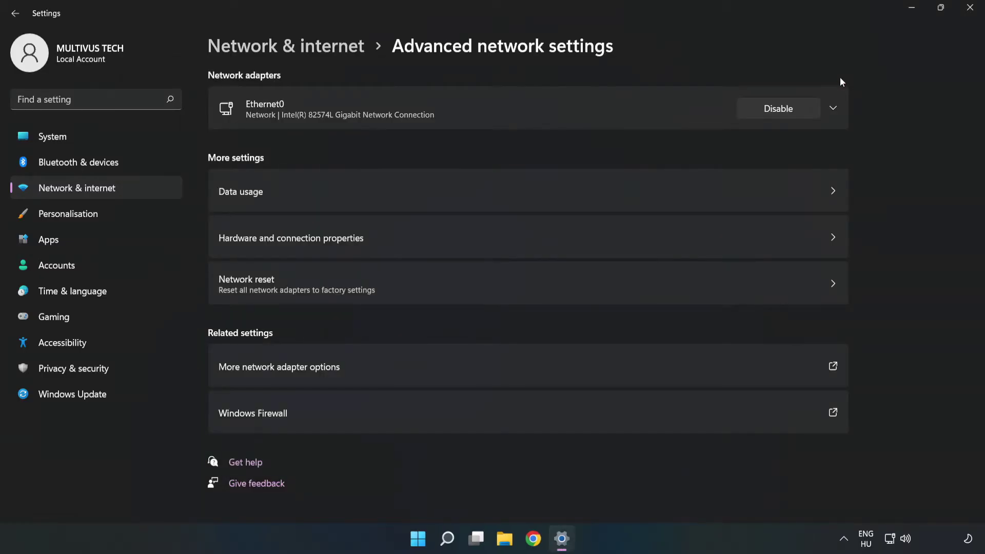
click(975, 12)
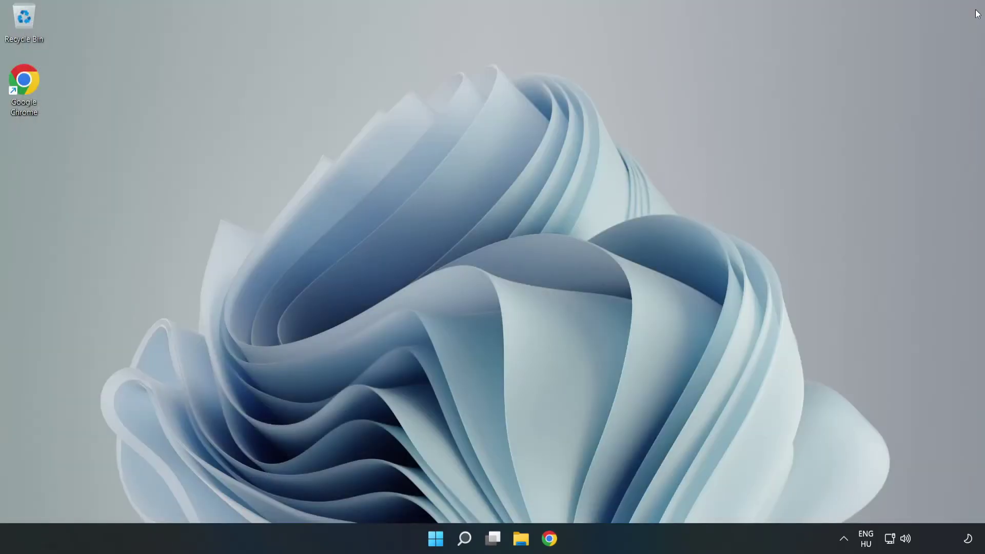
click(435, 538)
click(653, 494)
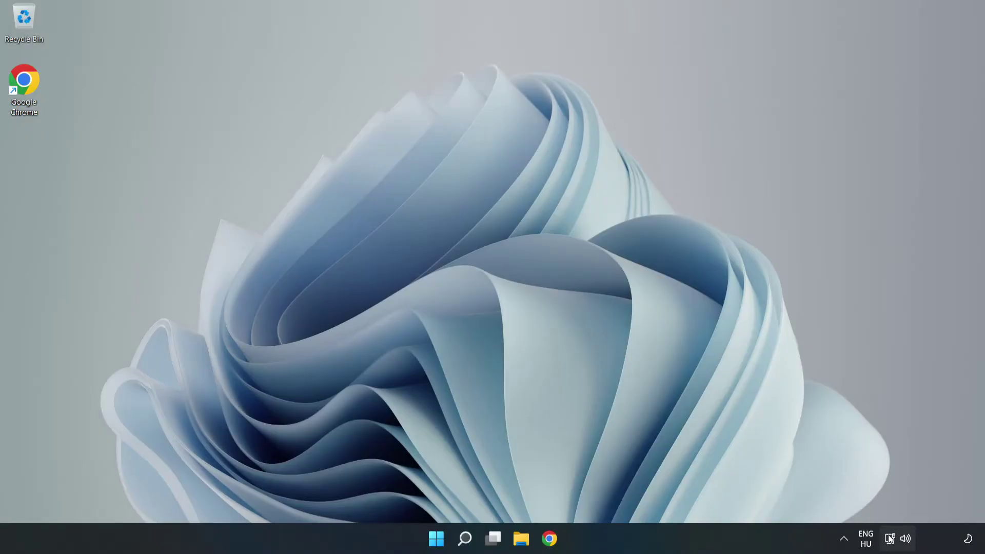
Step: Reopen Settings on Advanced network settings from the taskbar network icon
right_click(890, 541)
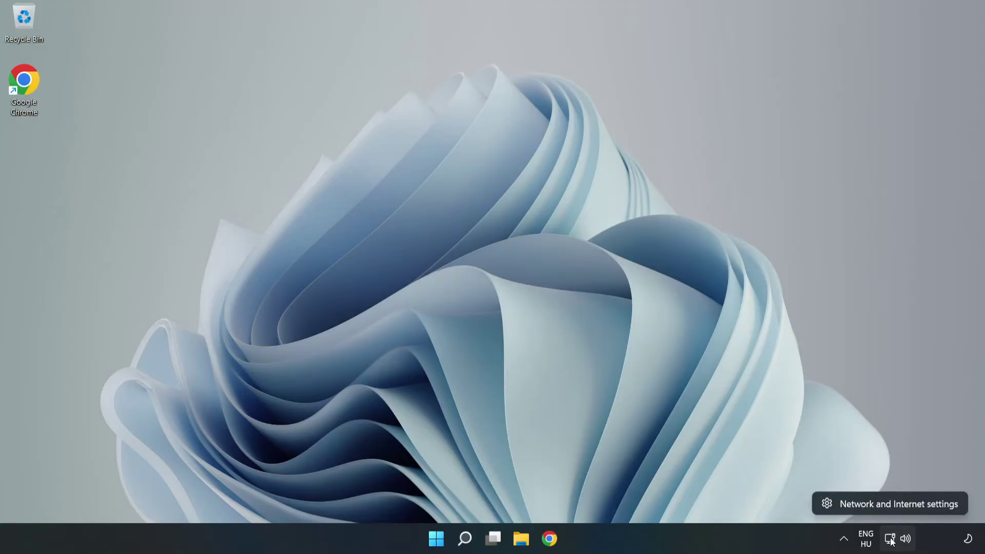
click(902, 504)
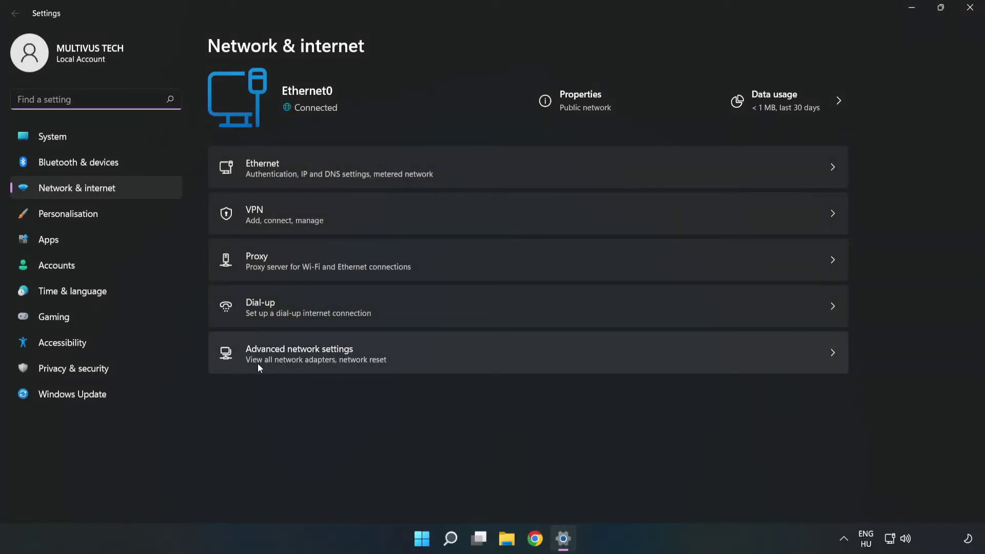
click(454, 359)
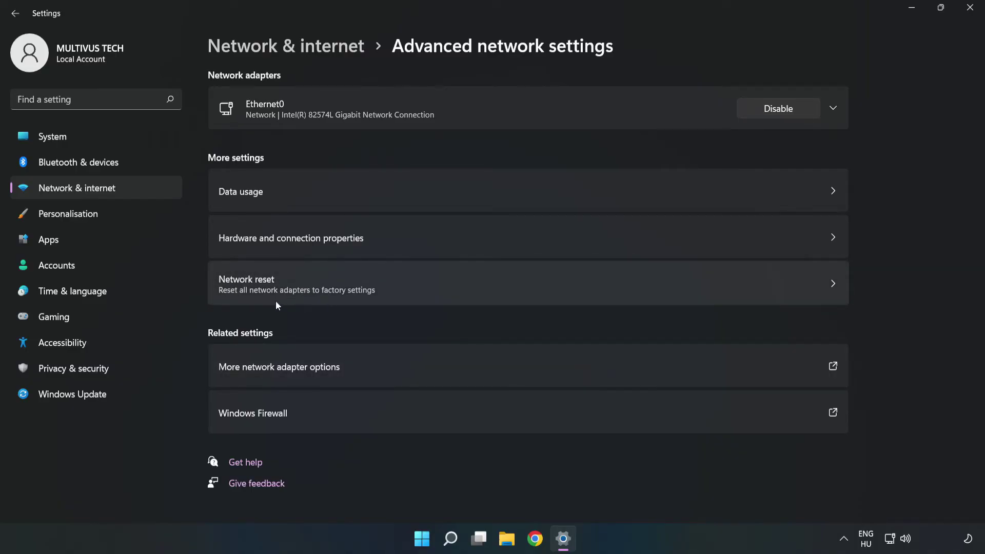
Step: Confirm a Network reset and dismiss the five-minute sign-out notice
click(524, 287)
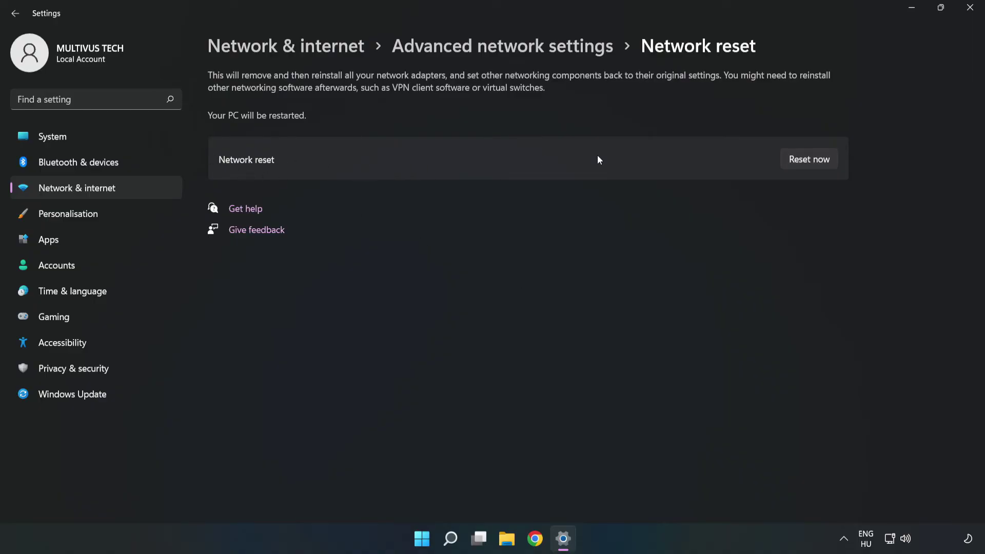
click(819, 163)
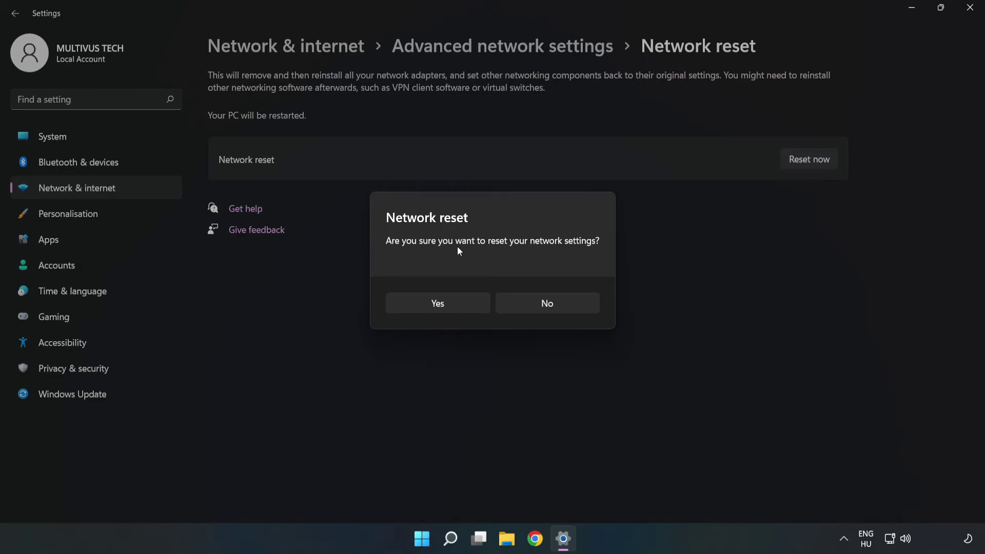
click(445, 307)
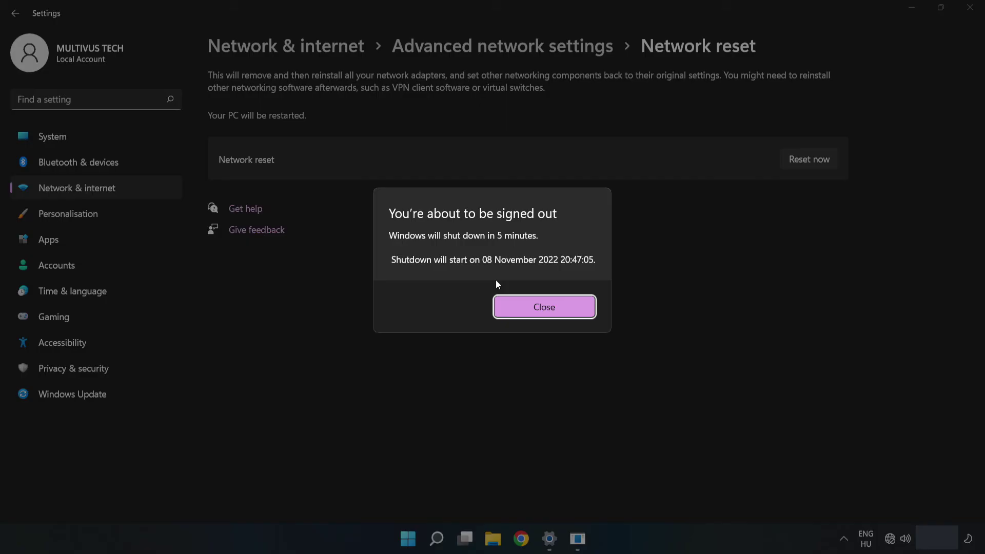
click(563, 311)
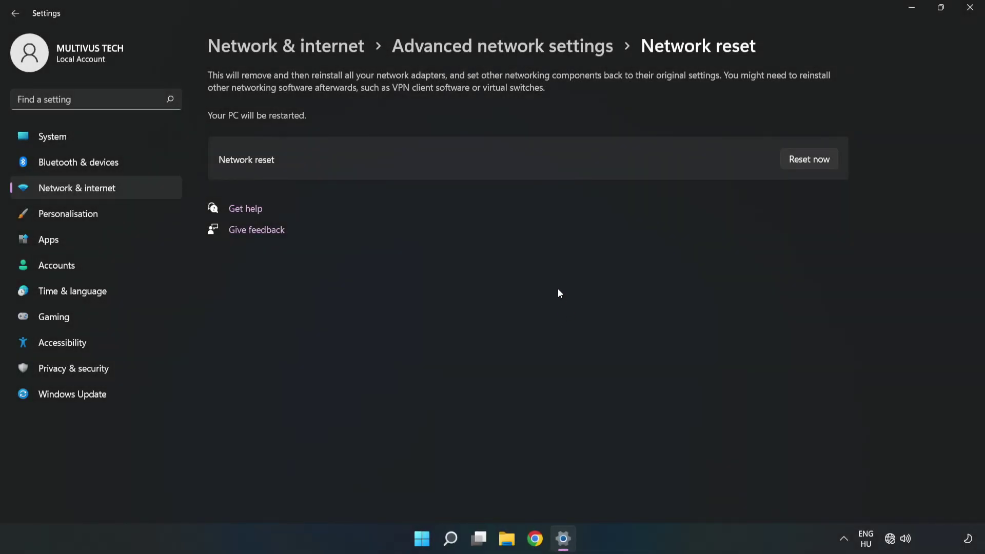
Step: Close Settings and choose Restart from the Start menu's power options
click(969, 7)
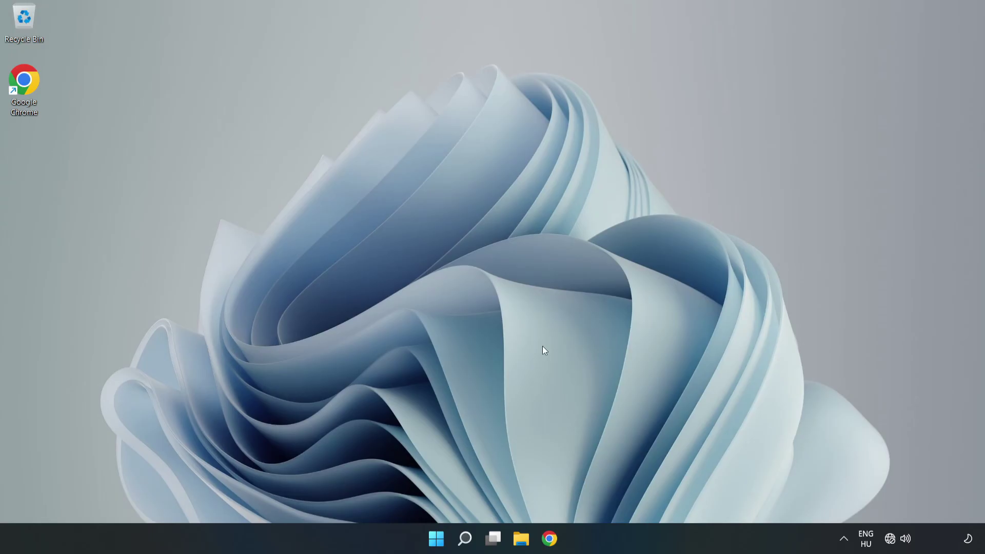
click(436, 538)
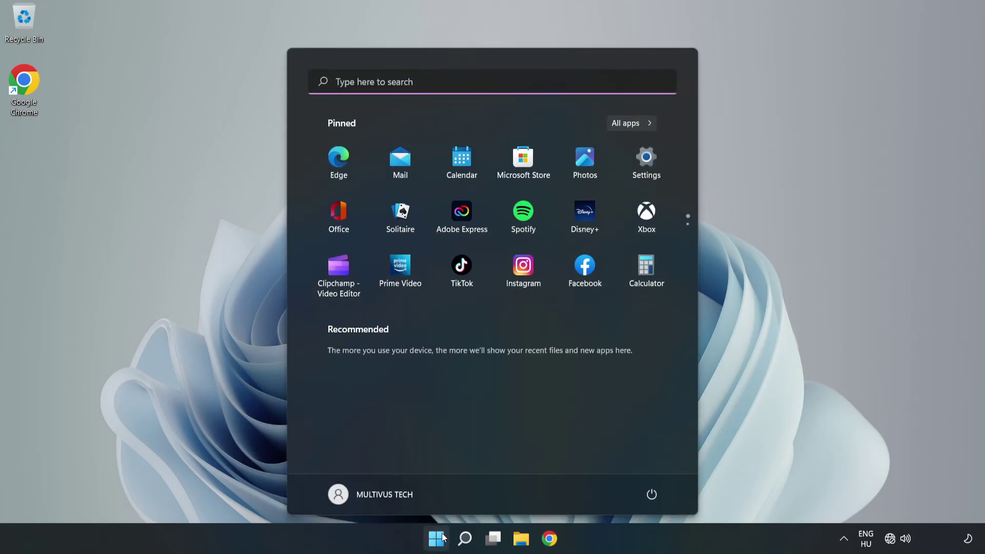
click(652, 496)
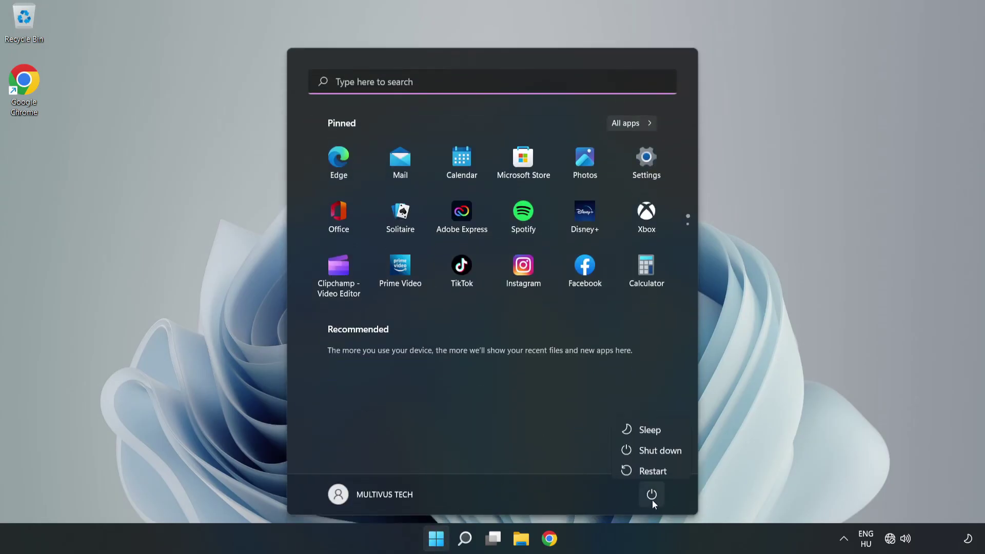
click(652, 466)
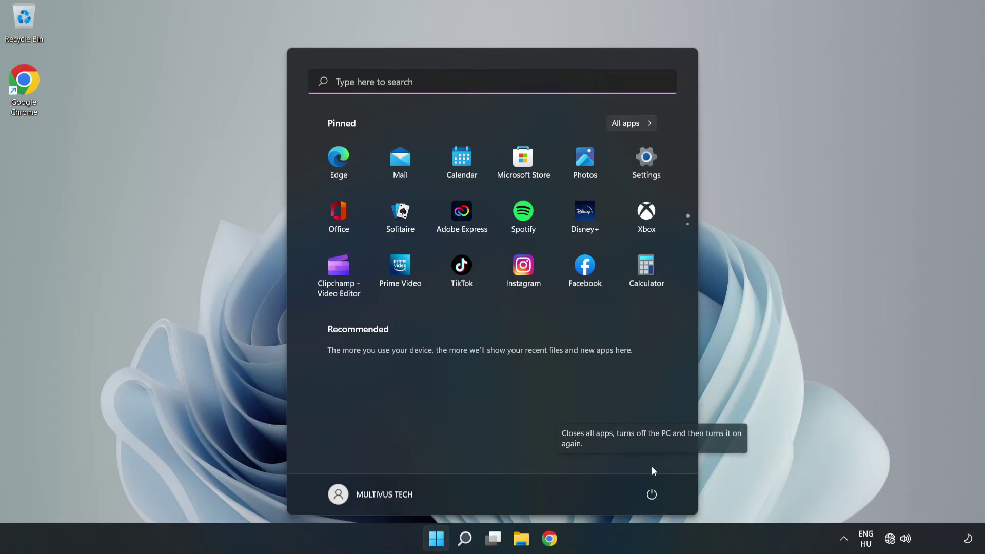